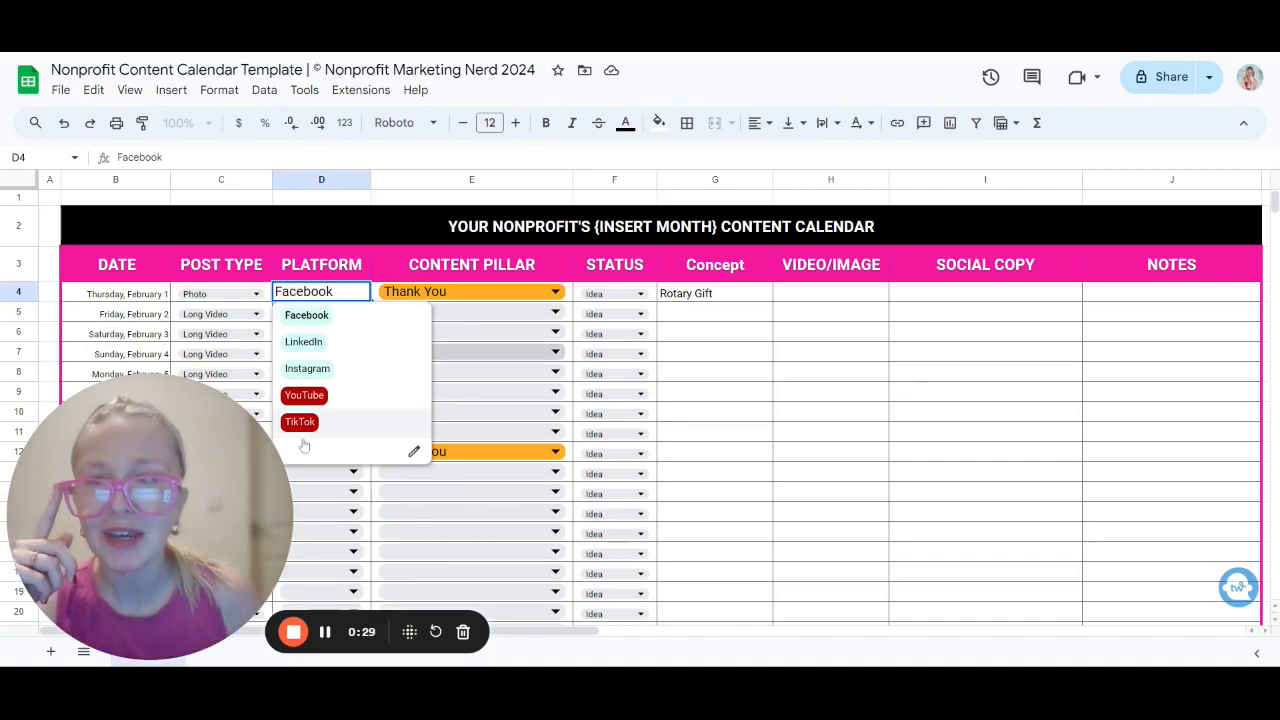
# Step: Review the platform, post type and content pillar dropdown options for the first calendar row
pyautogui.scroll(-5, 131, 300)
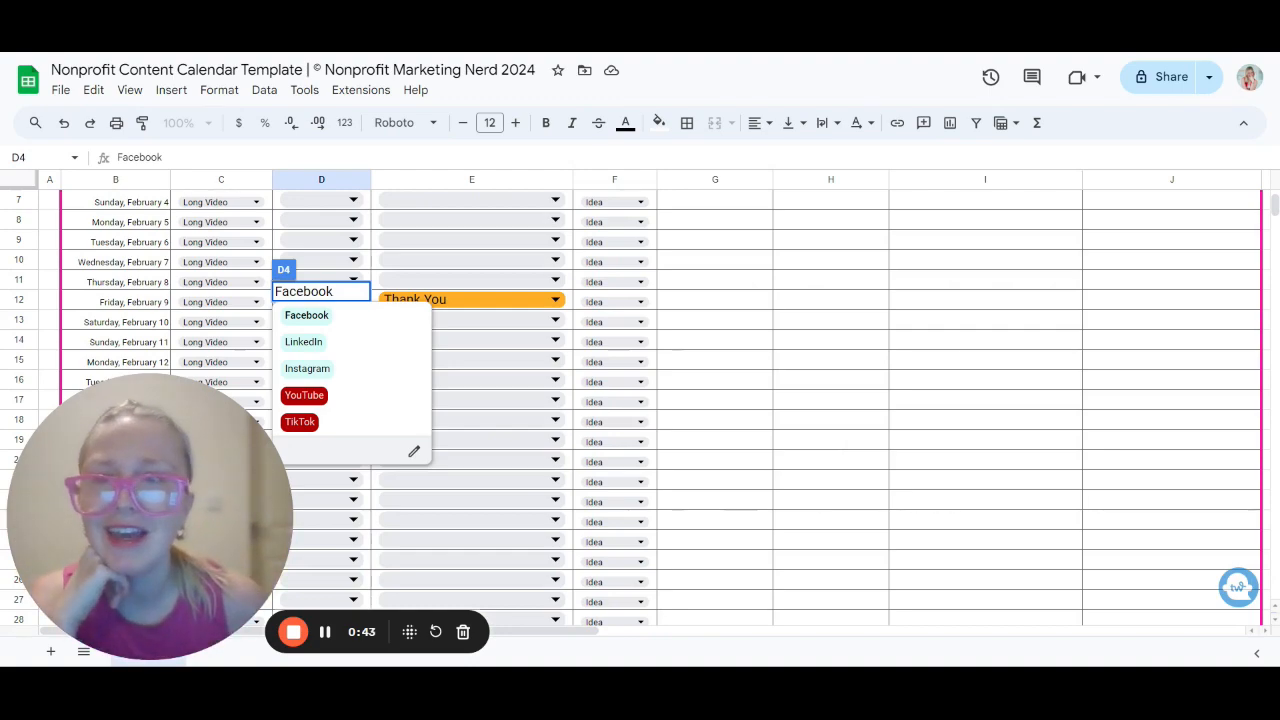
pyautogui.scroll(3, 155, 297)
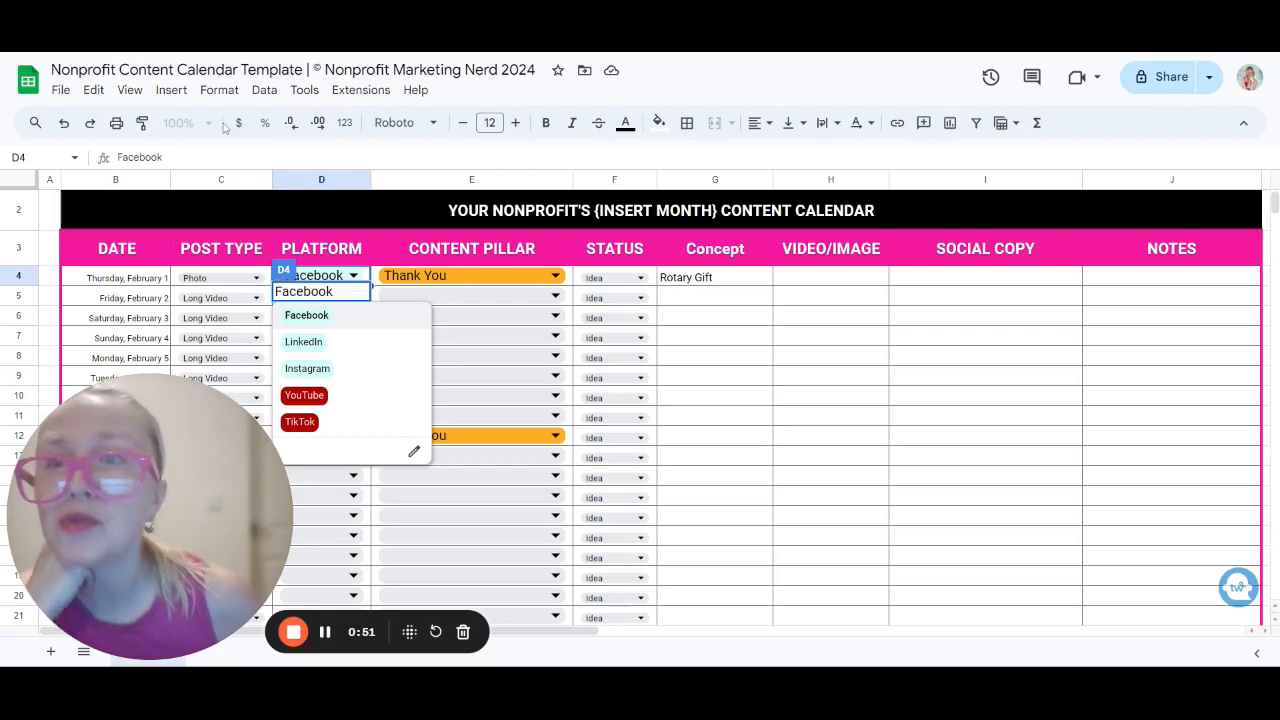
pyautogui.click(253, 285)
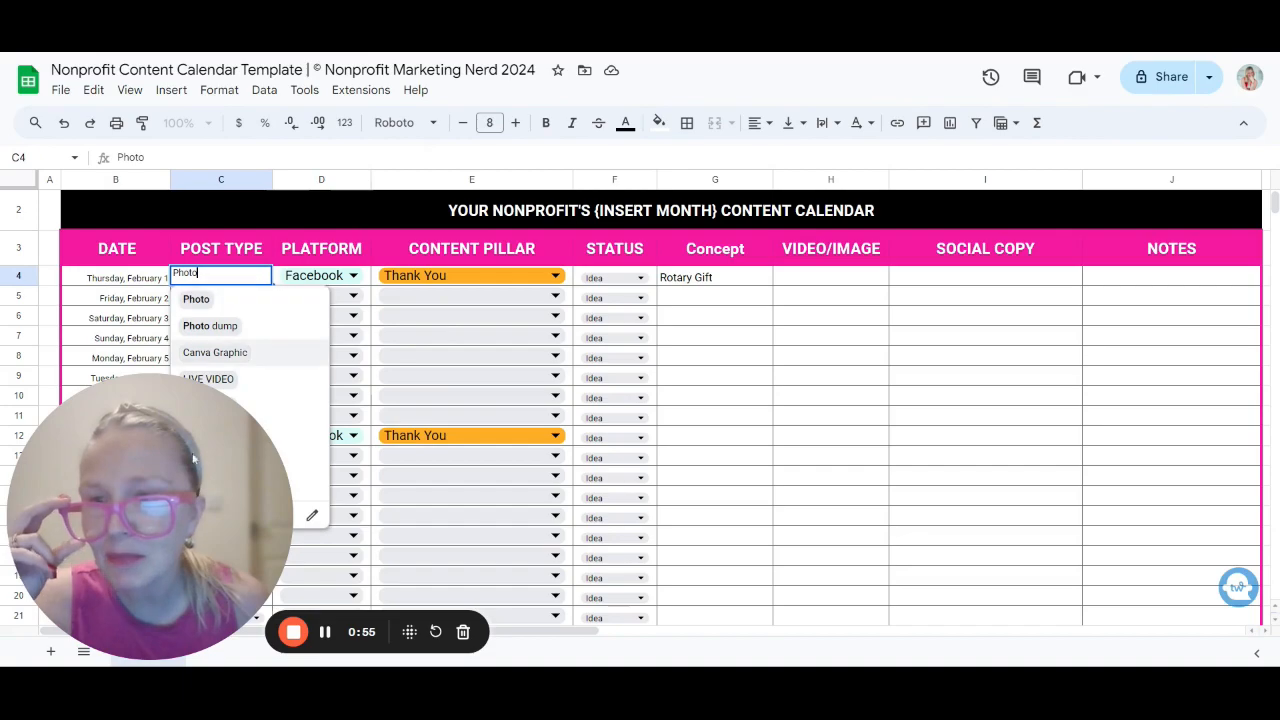
pyautogui.moveTo(190, 496); pyautogui.dragTo(1036, 396)
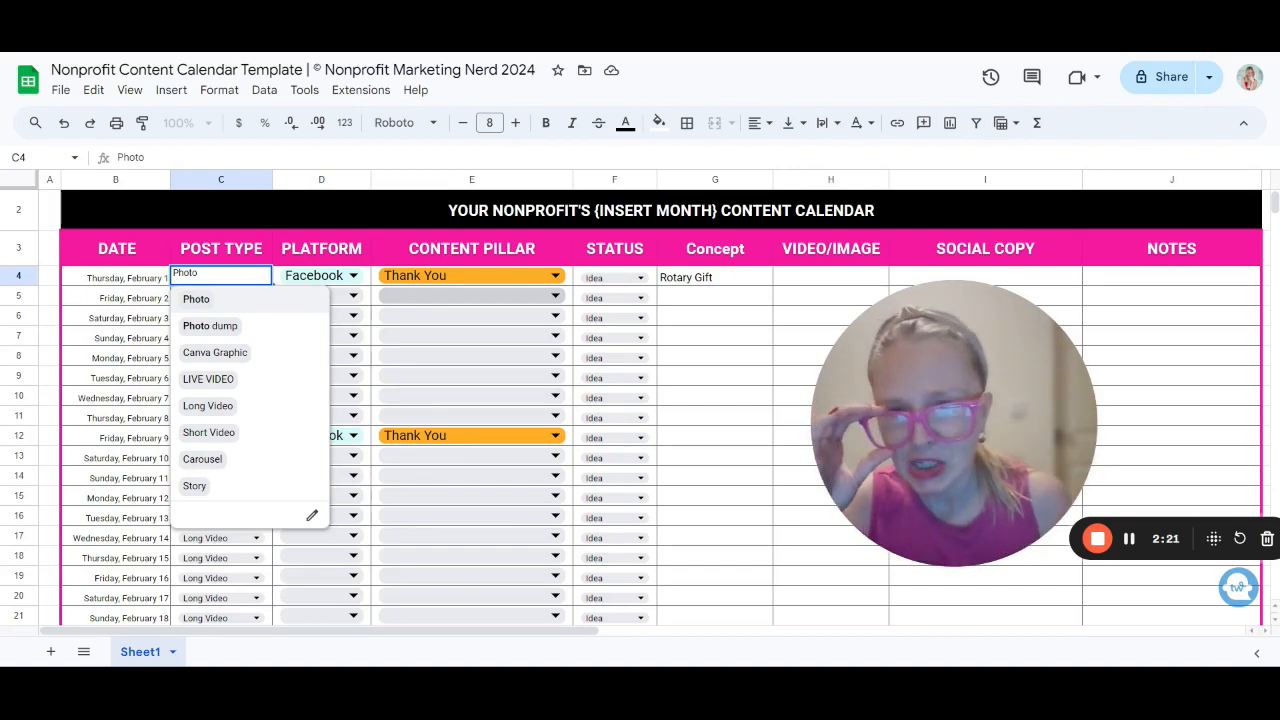
pyautogui.click(465, 283)
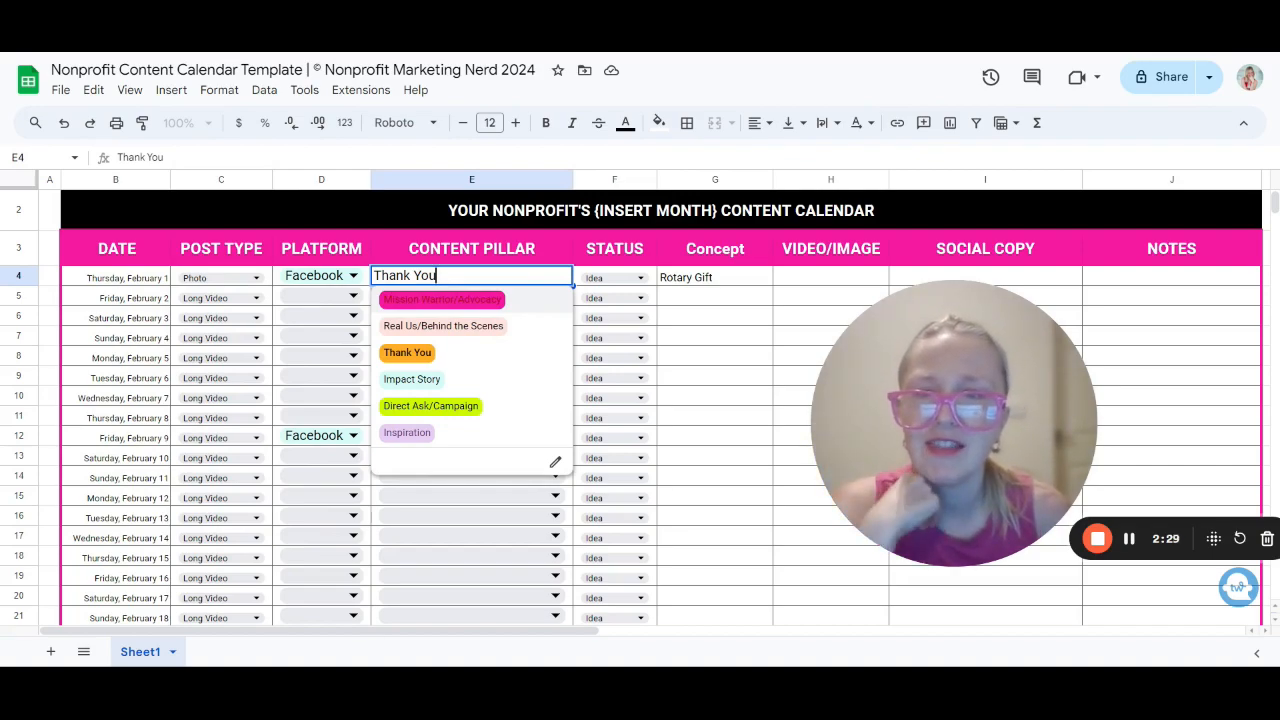
pyautogui.click(424, 356)
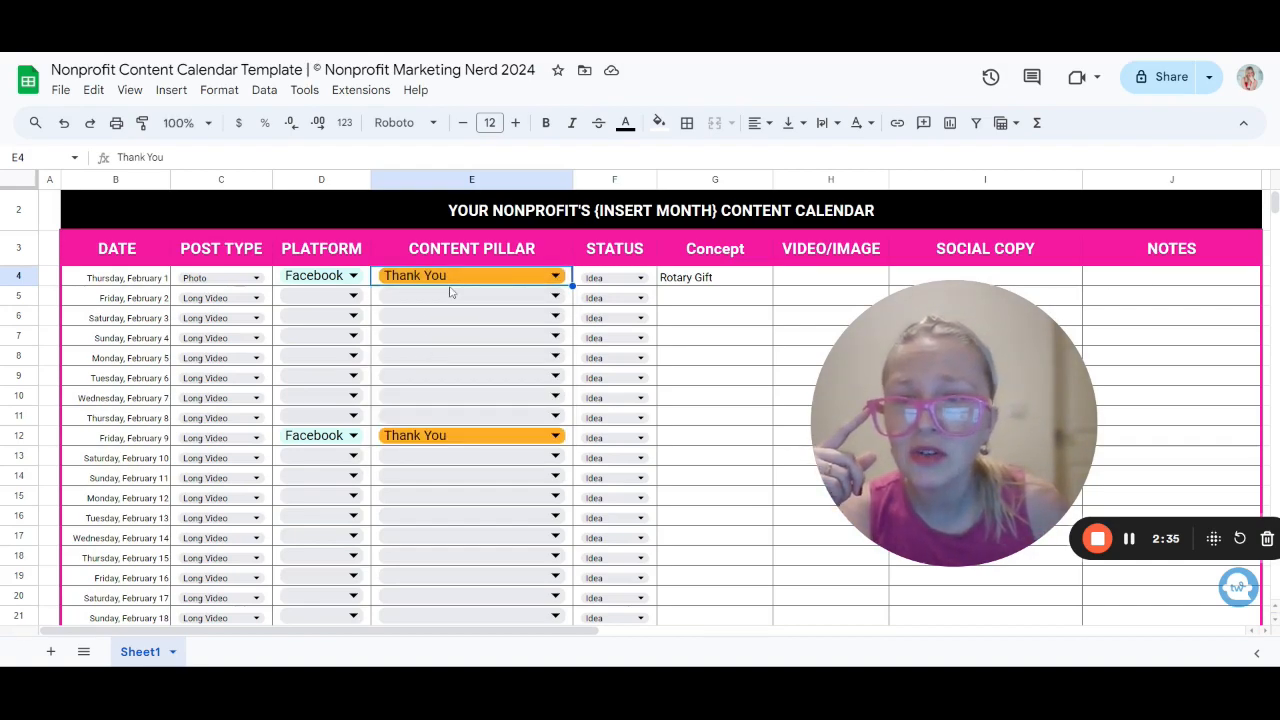
# Step: Set the content pillar to Thank You for February 8 and Mission Warrior/Advocacy for February 9
pyautogui.click(470, 416)
pyautogui.click(460, 487)
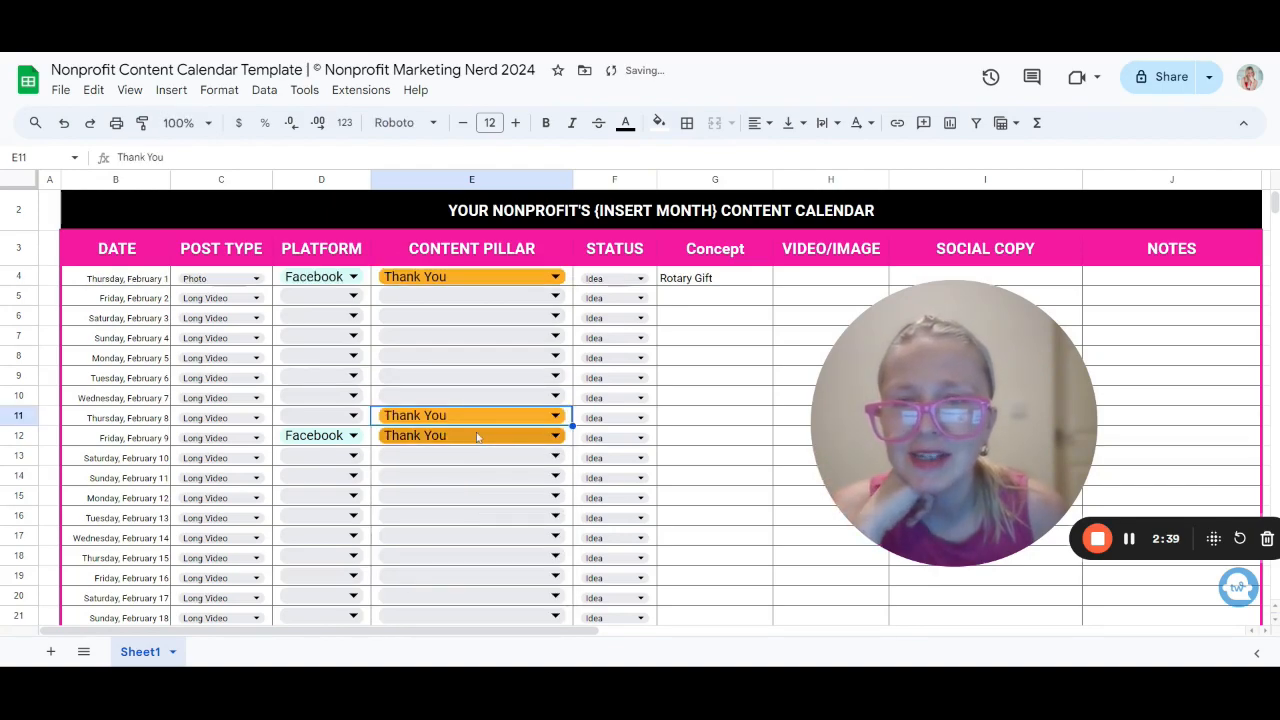
pyautogui.click(482, 437)
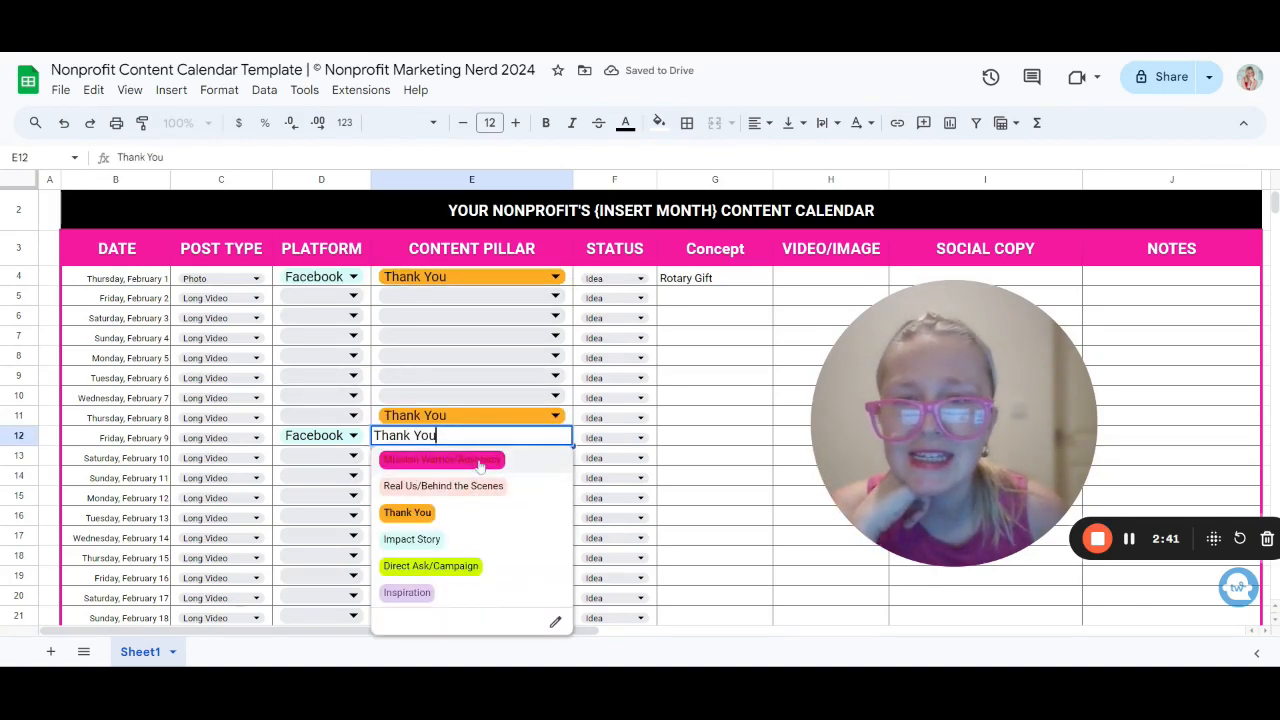
pyautogui.click(476, 460)
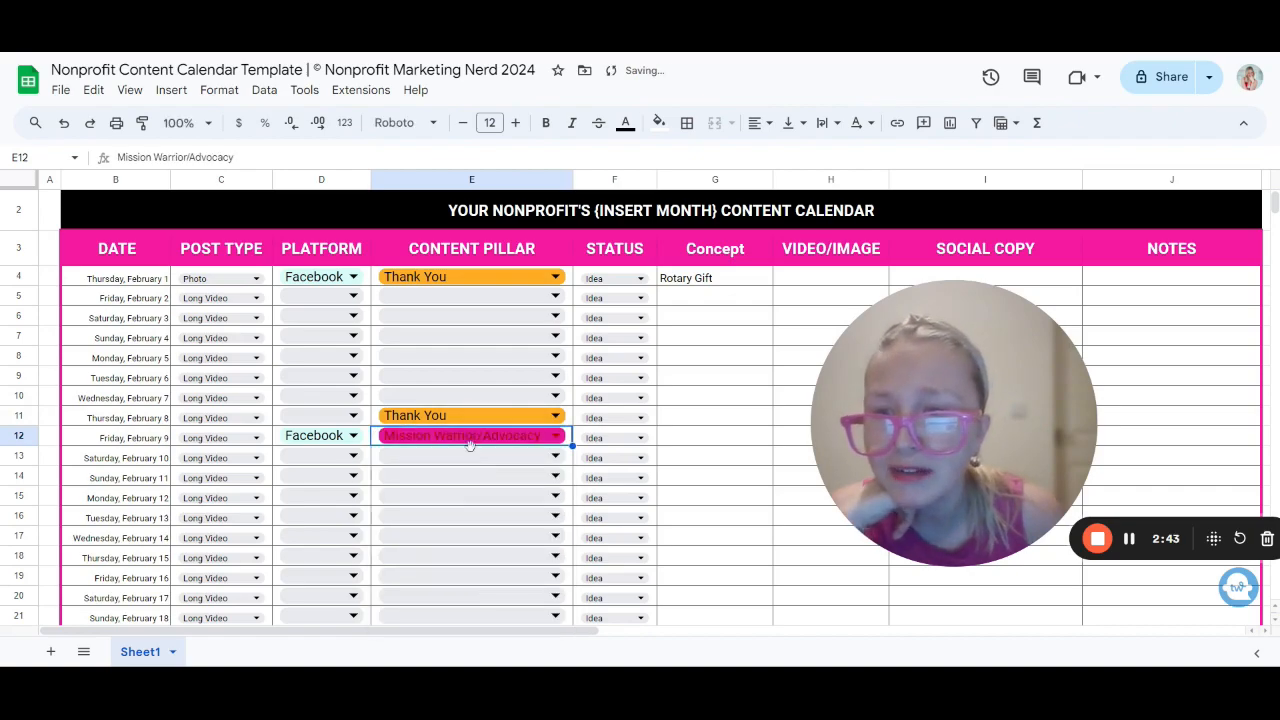
# Step: Set the content pillar to Thank You for Thursdays February 15, 22 and 29
pyautogui.scroll(-1, 470, 445)
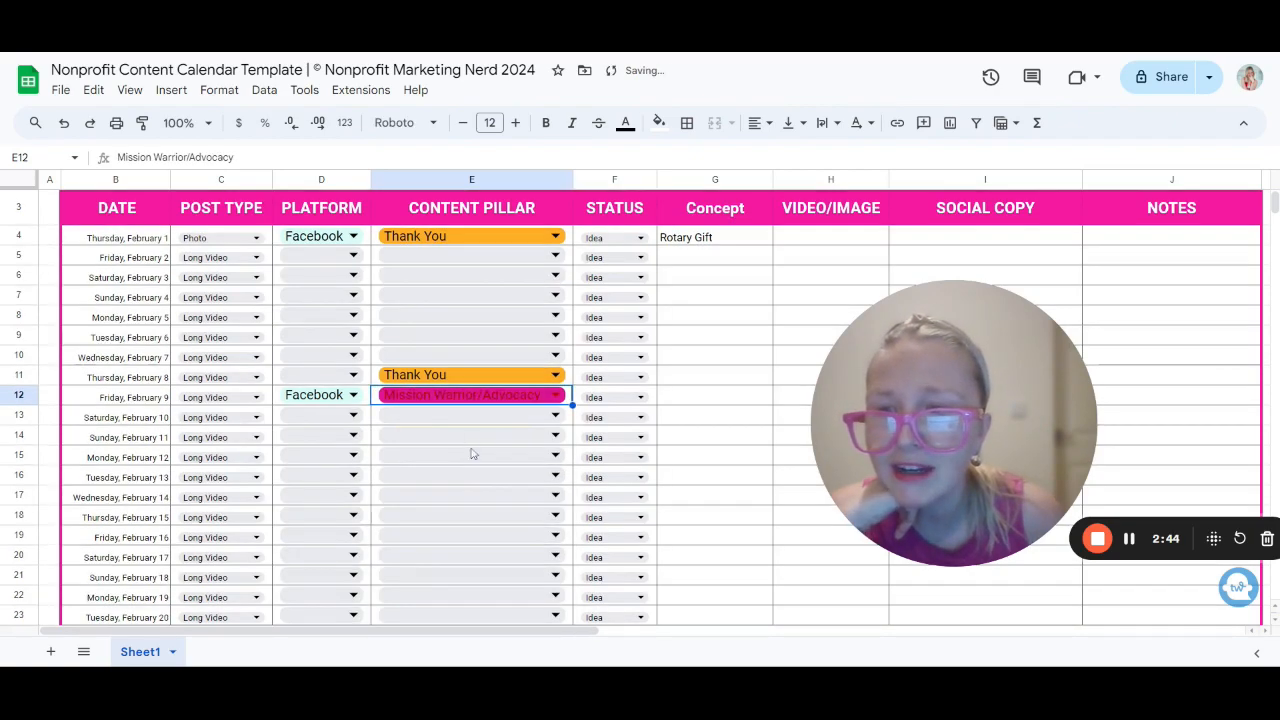
pyautogui.click(471, 517)
pyautogui.click(406, 437)
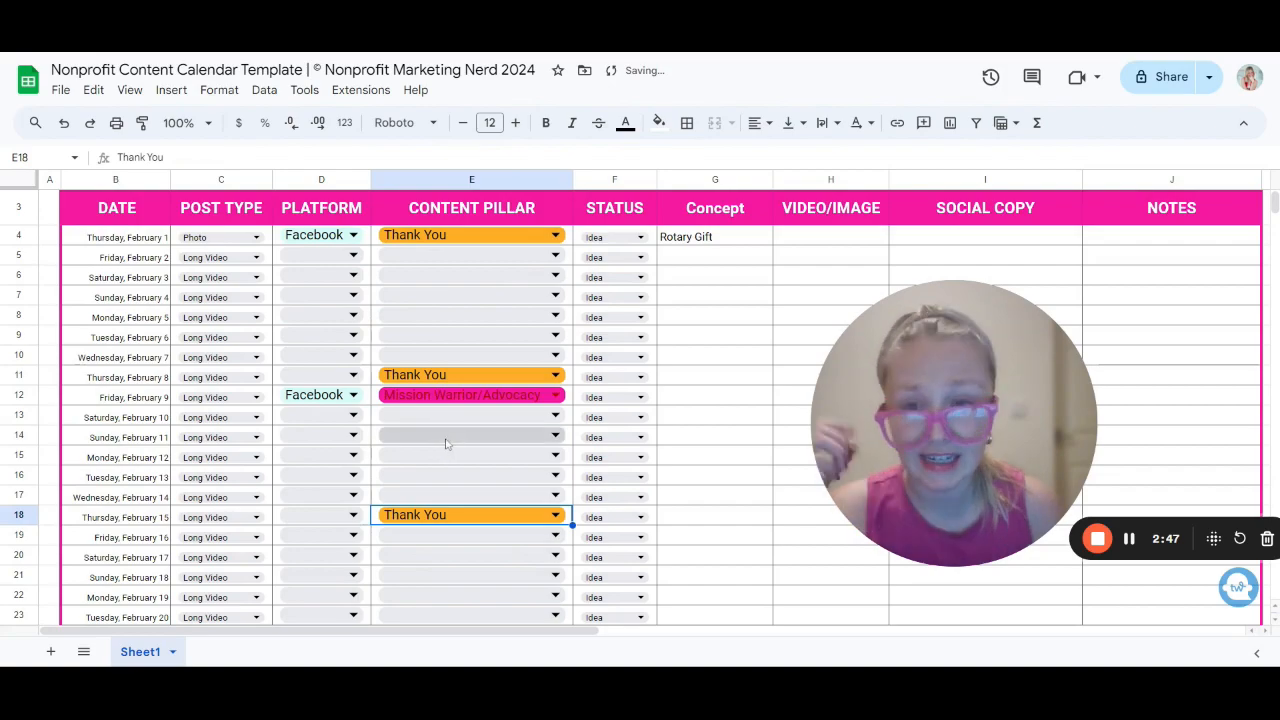
pyautogui.scroll(-3, 446, 443)
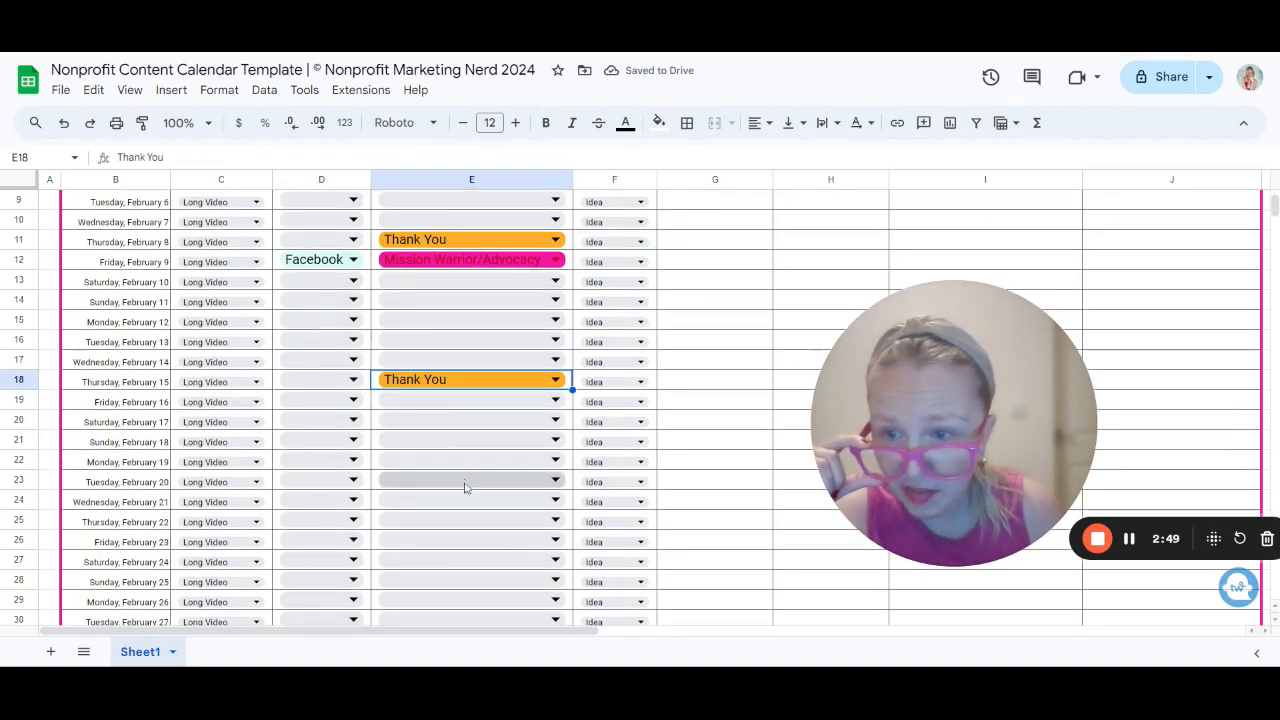
pyautogui.click(463, 516)
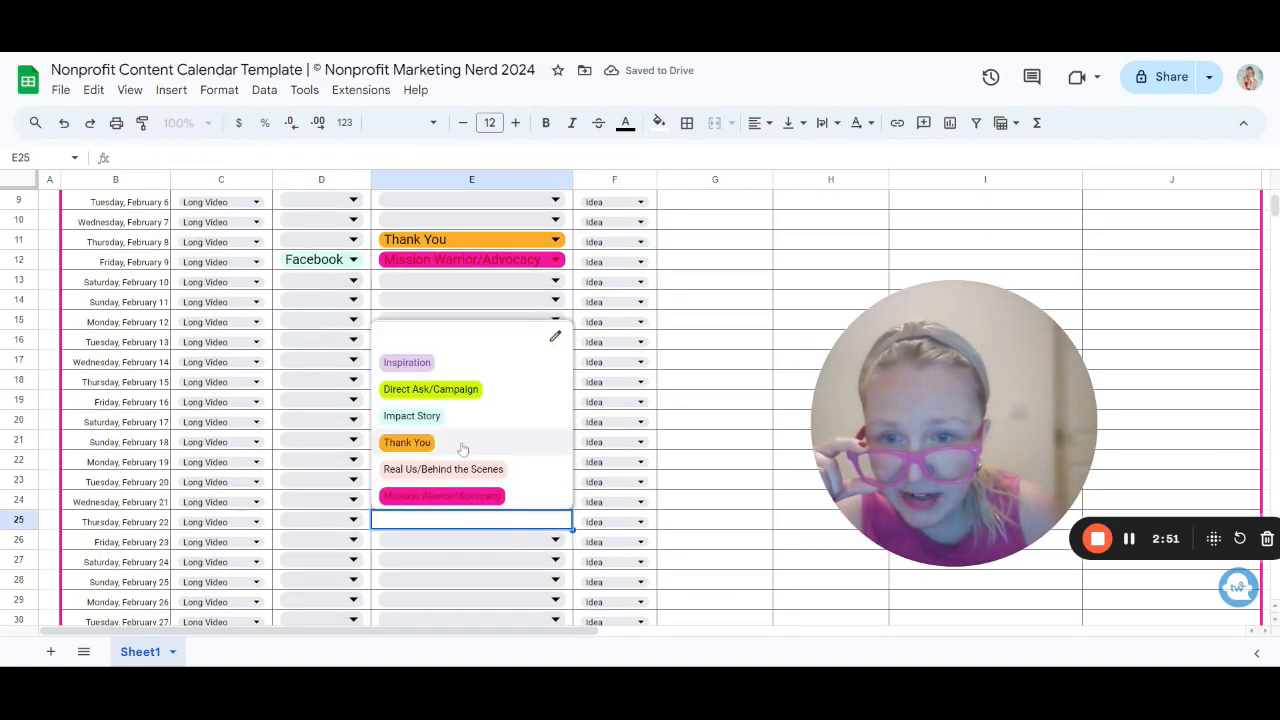
pyautogui.click(463, 449)
pyautogui.scroll(-3, 463, 449)
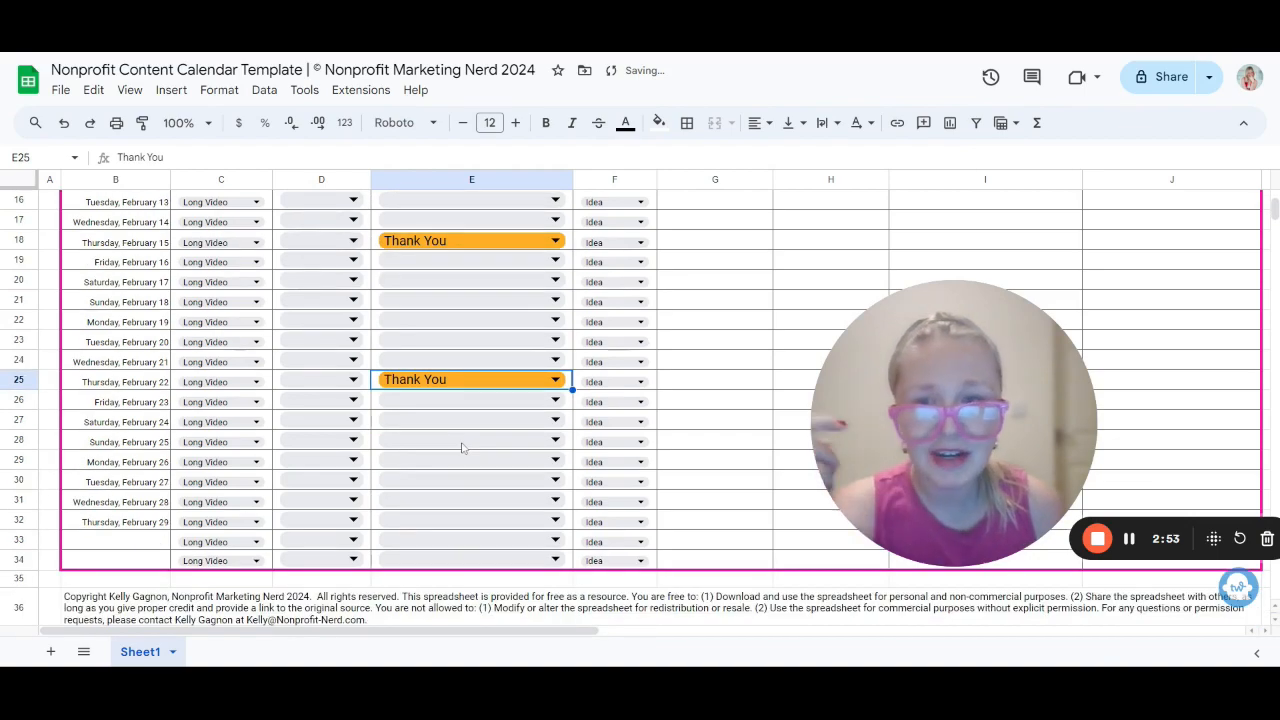
pyautogui.click(456, 522)
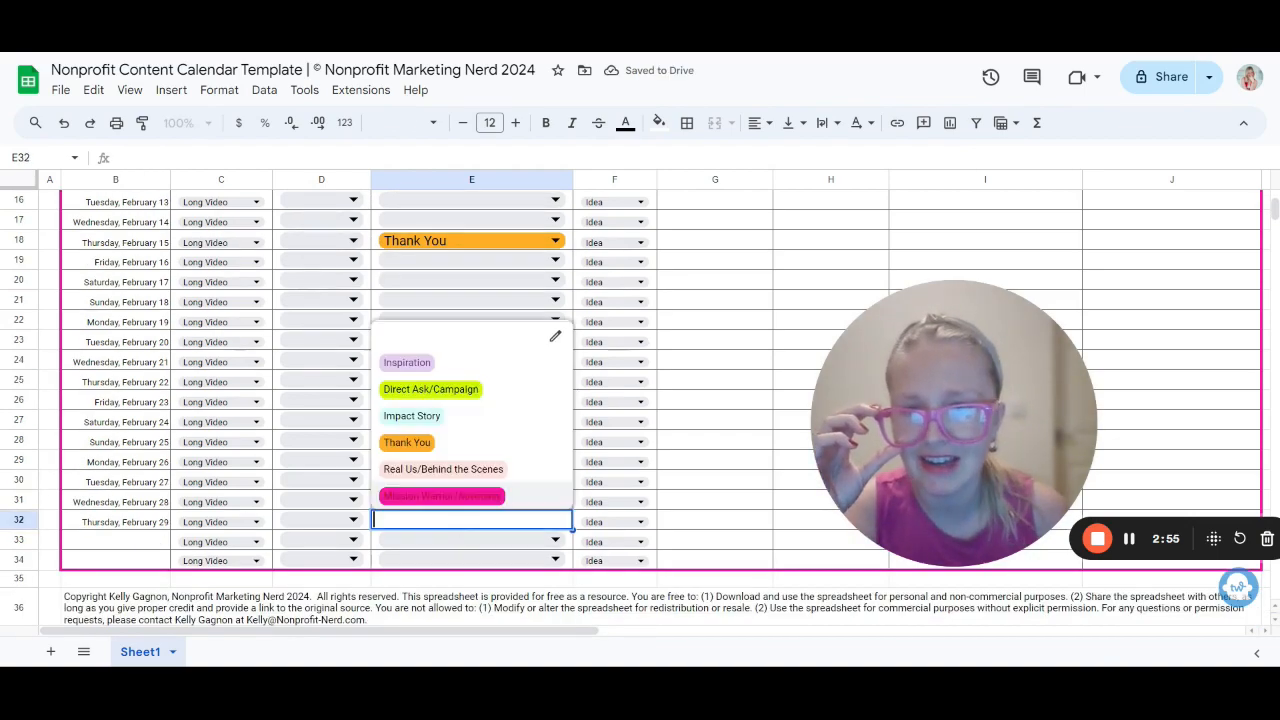
pyautogui.click(452, 443)
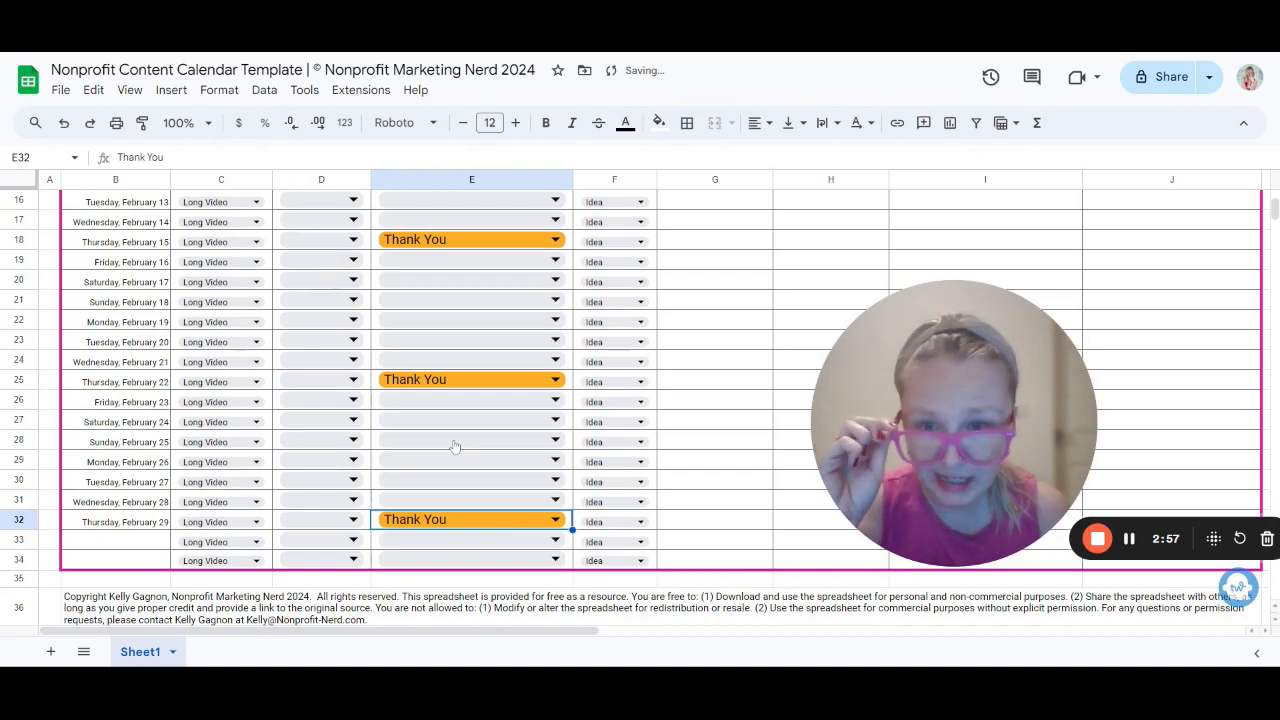
# Step: Set the platform to Facebook for the Thursday rows February 8, 15, 22 and 29
pyautogui.scroll(6, 454, 446)
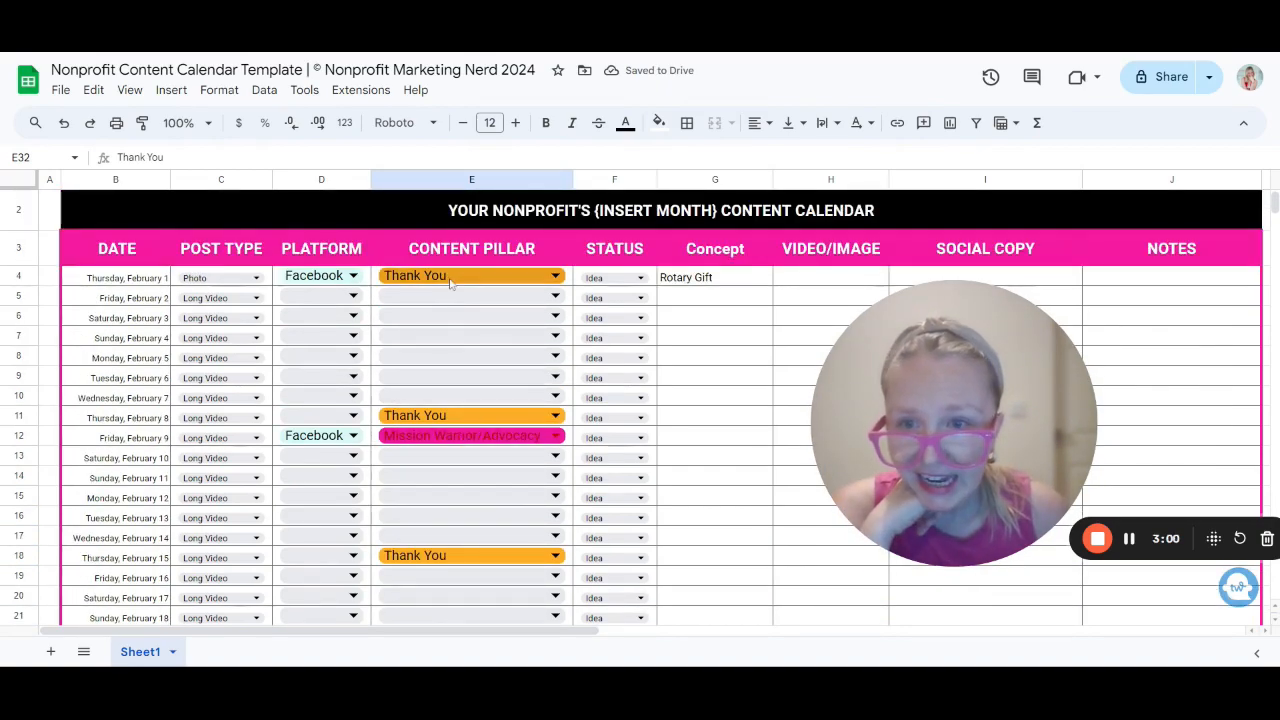
pyautogui.click(332, 416)
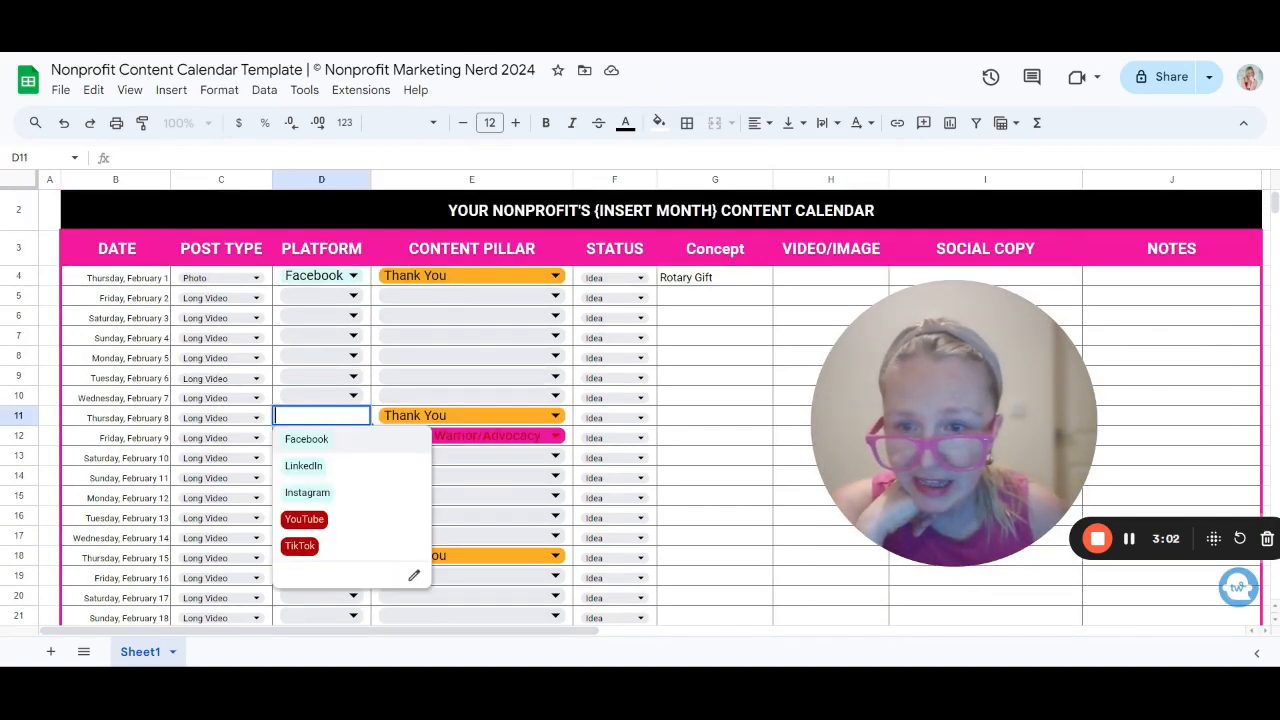
pyautogui.click(331, 443)
pyautogui.scroll(-2, 330, 452)
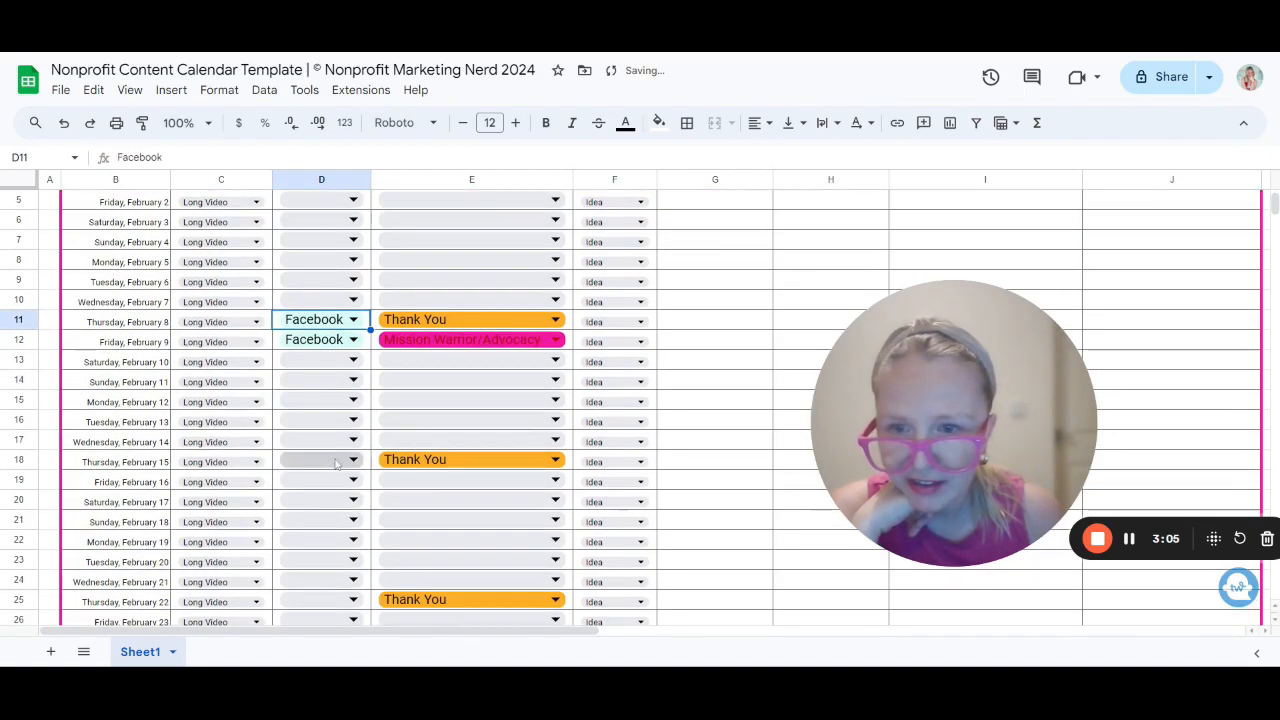
pyautogui.click(336, 462)
pyautogui.click(342, 490)
pyautogui.scroll(-3, 350, 495)
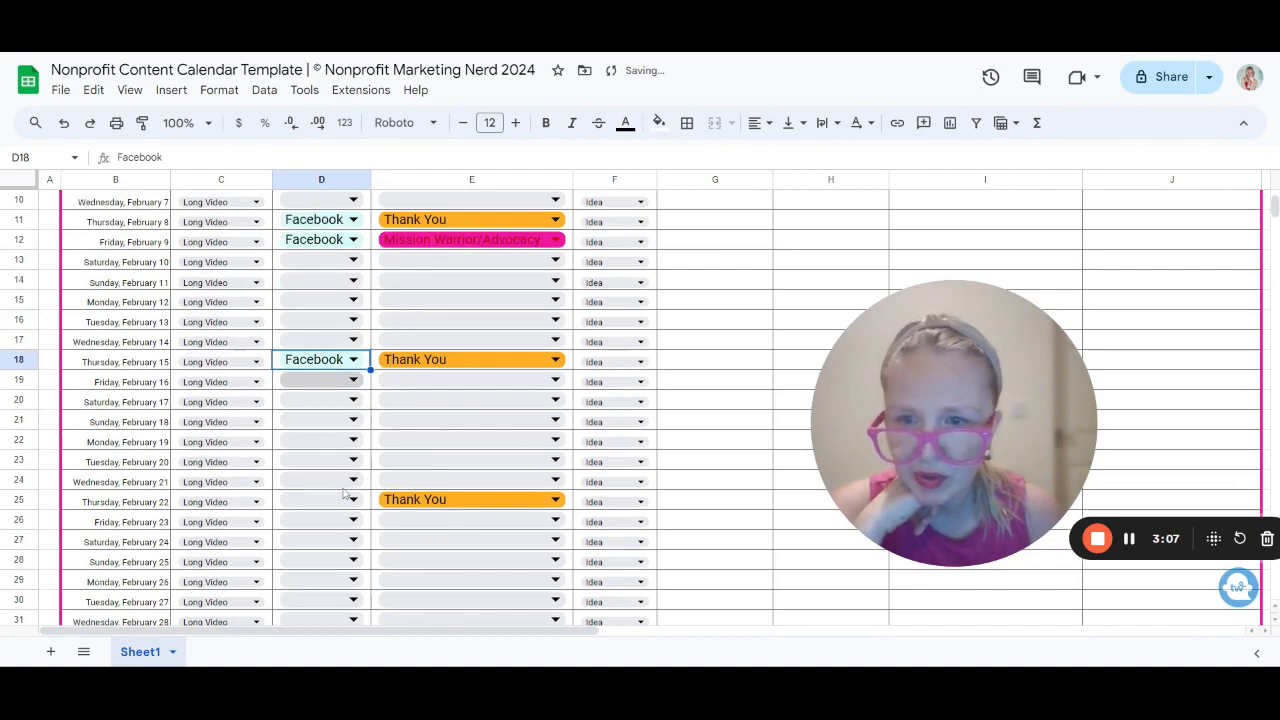
pyautogui.click(352, 500)
pyautogui.click(346, 524)
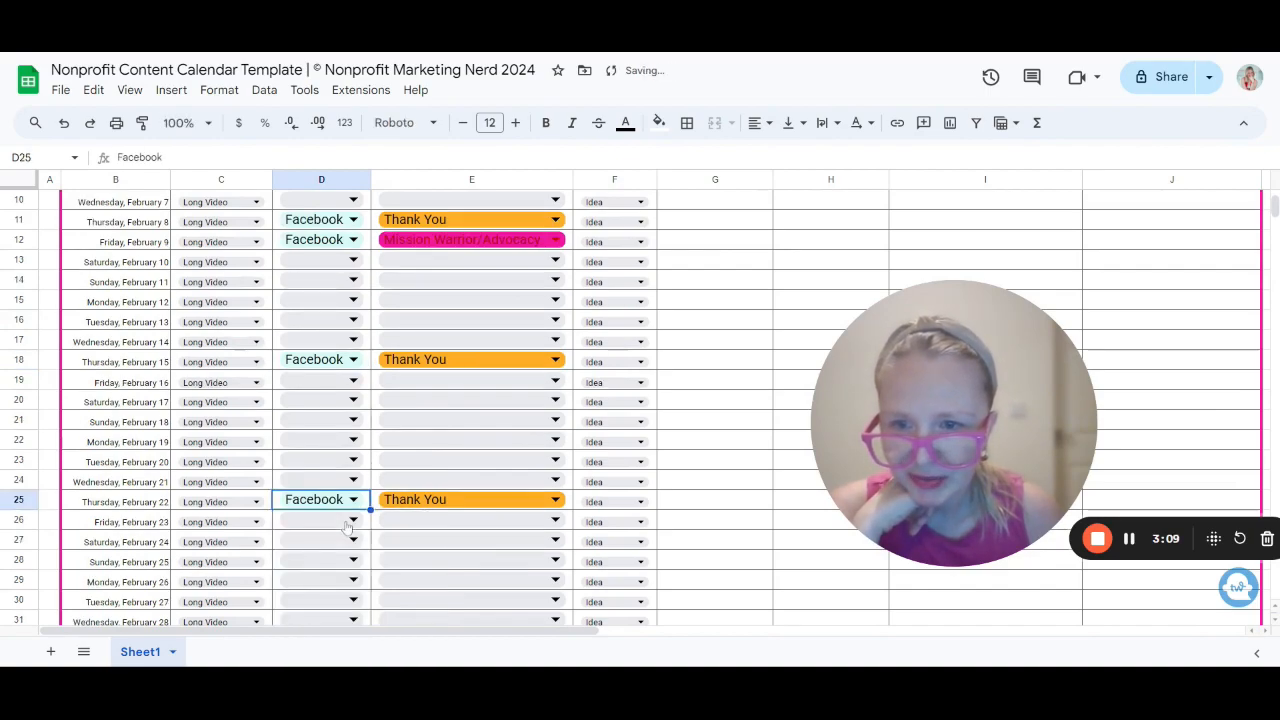
pyautogui.scroll(-3, 340, 535)
pyautogui.click(338, 541)
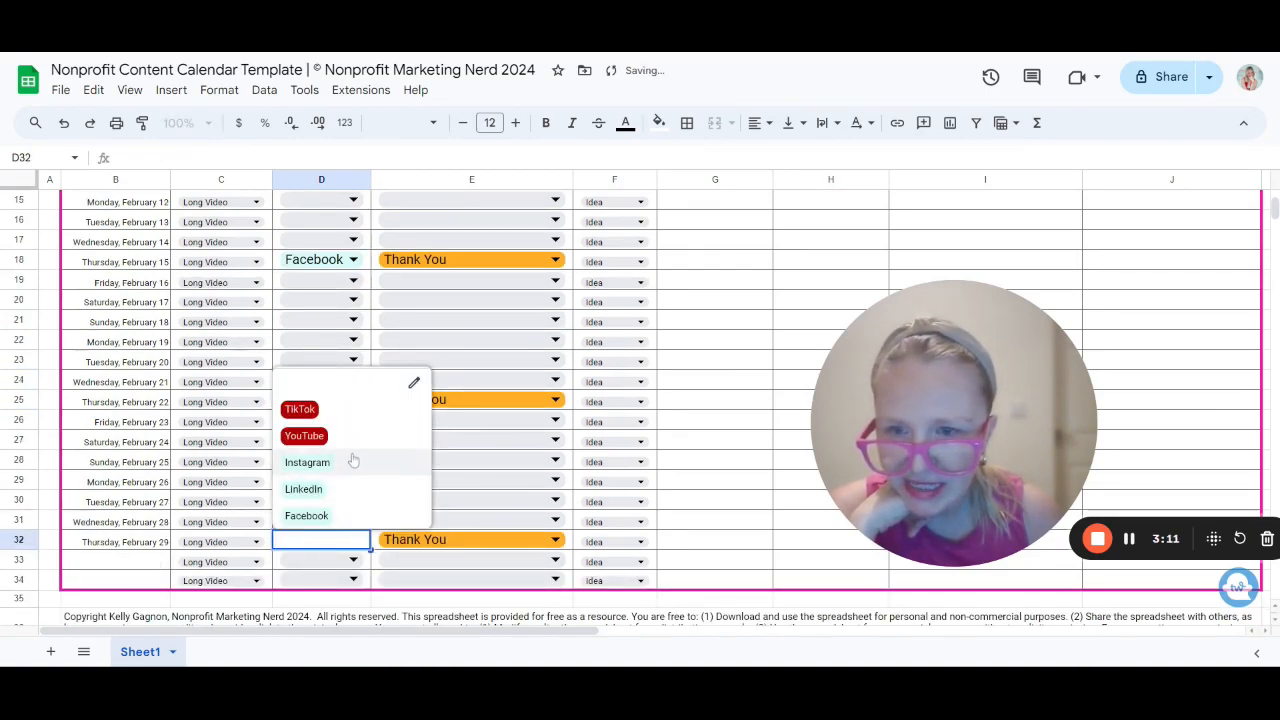
pyautogui.click(345, 516)
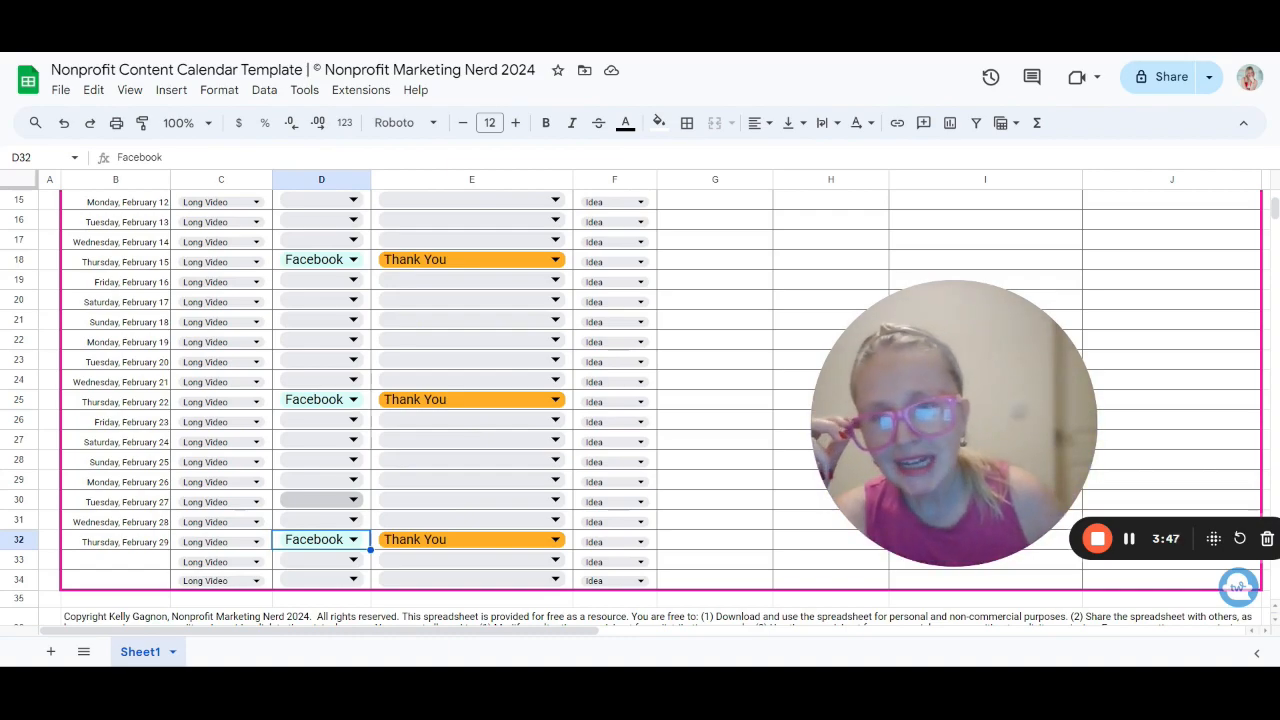
# Step: Enter community foundation as the concept for Thursday, February 8
pyautogui.scroll(3, 470, 400)
pyautogui.scroll(1, 700, 330)
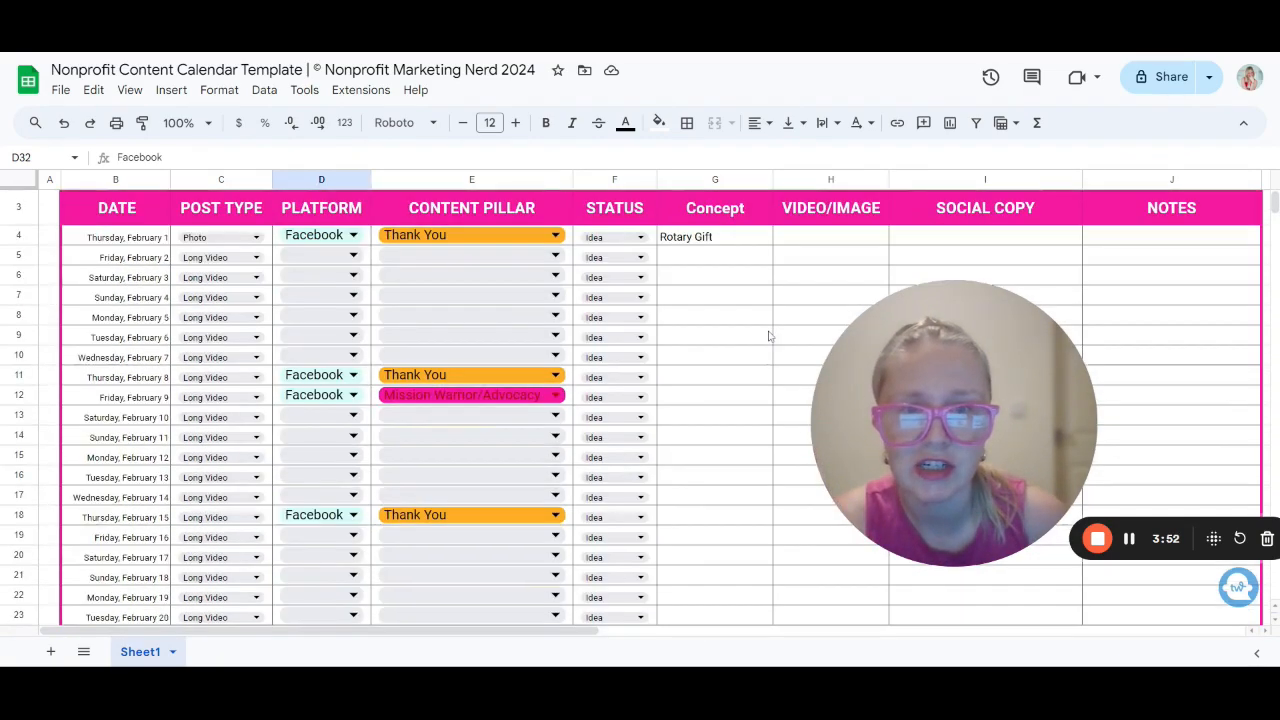
pyautogui.click(686, 380)
pyautogui.write('communiy')
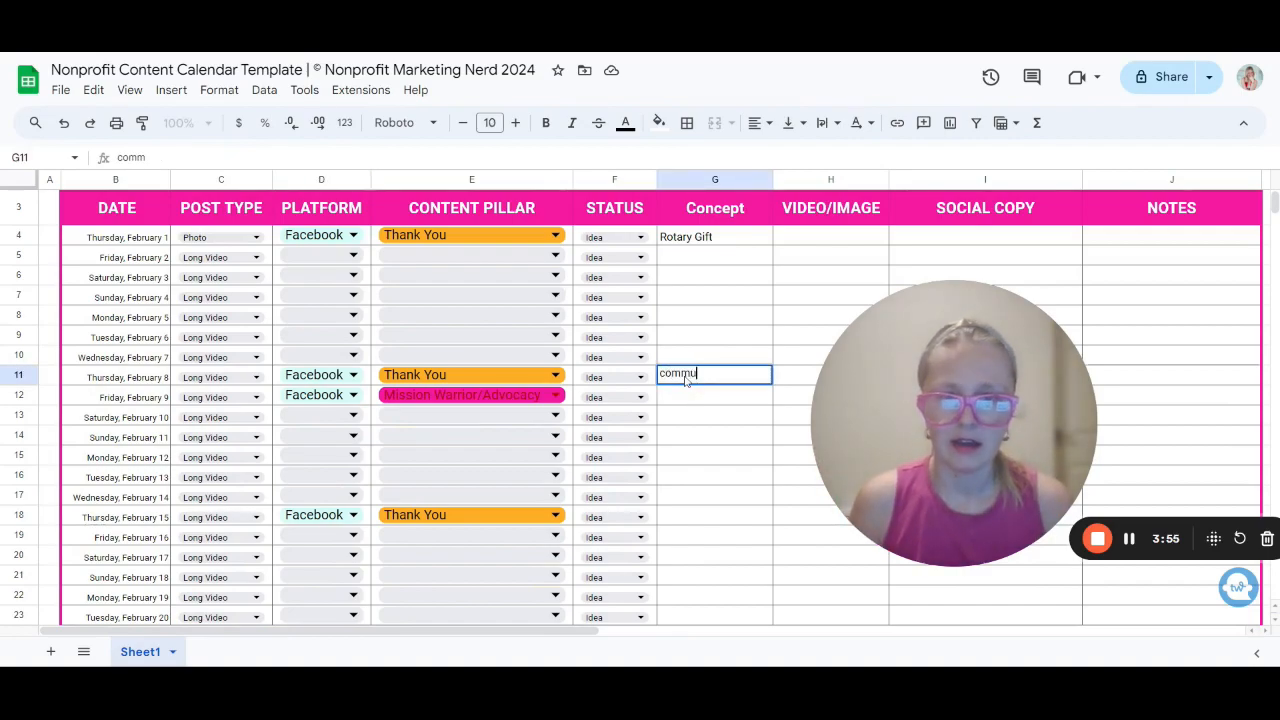
pyautogui.press('BackSpace')
pyautogui.write('ty foundation')
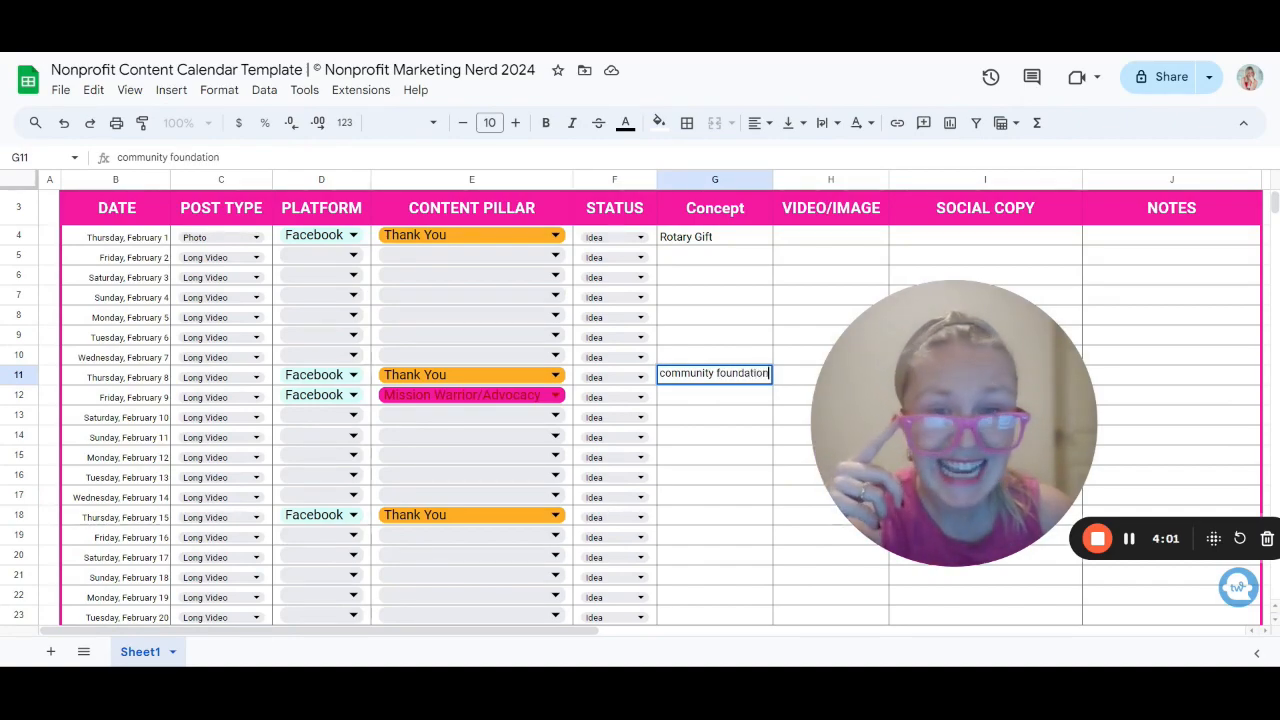
pyautogui.click(715, 522)
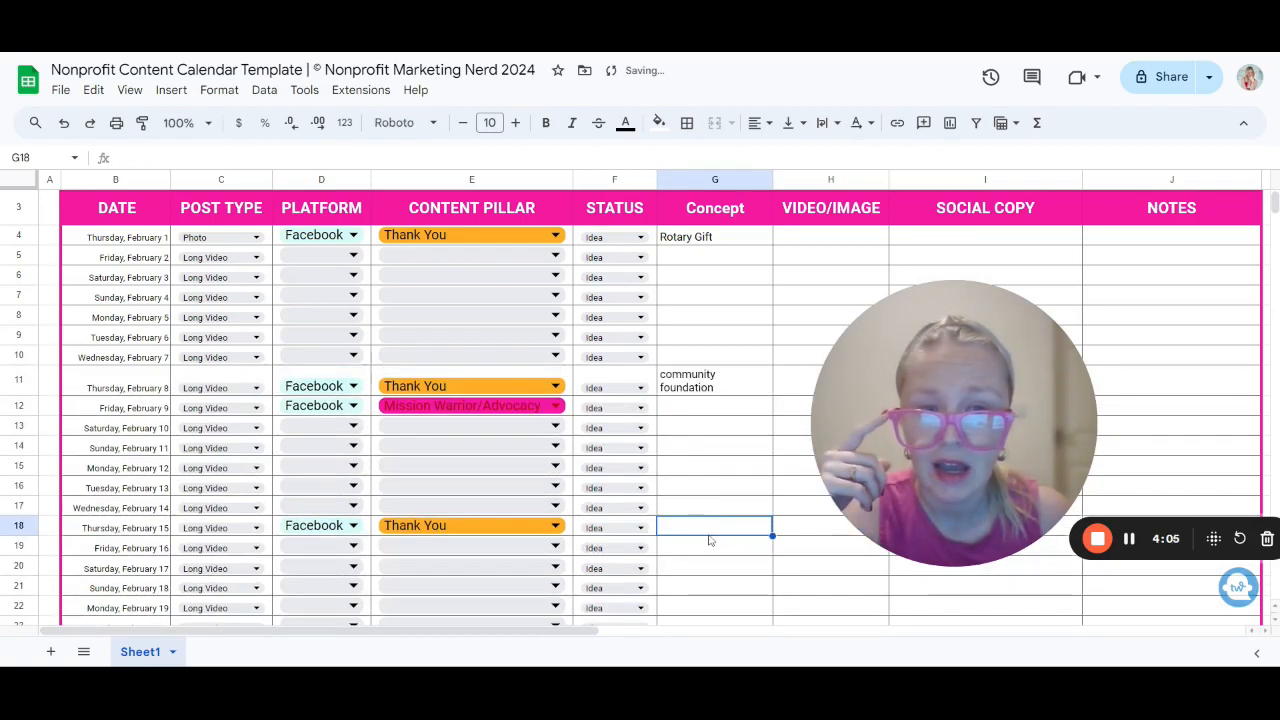
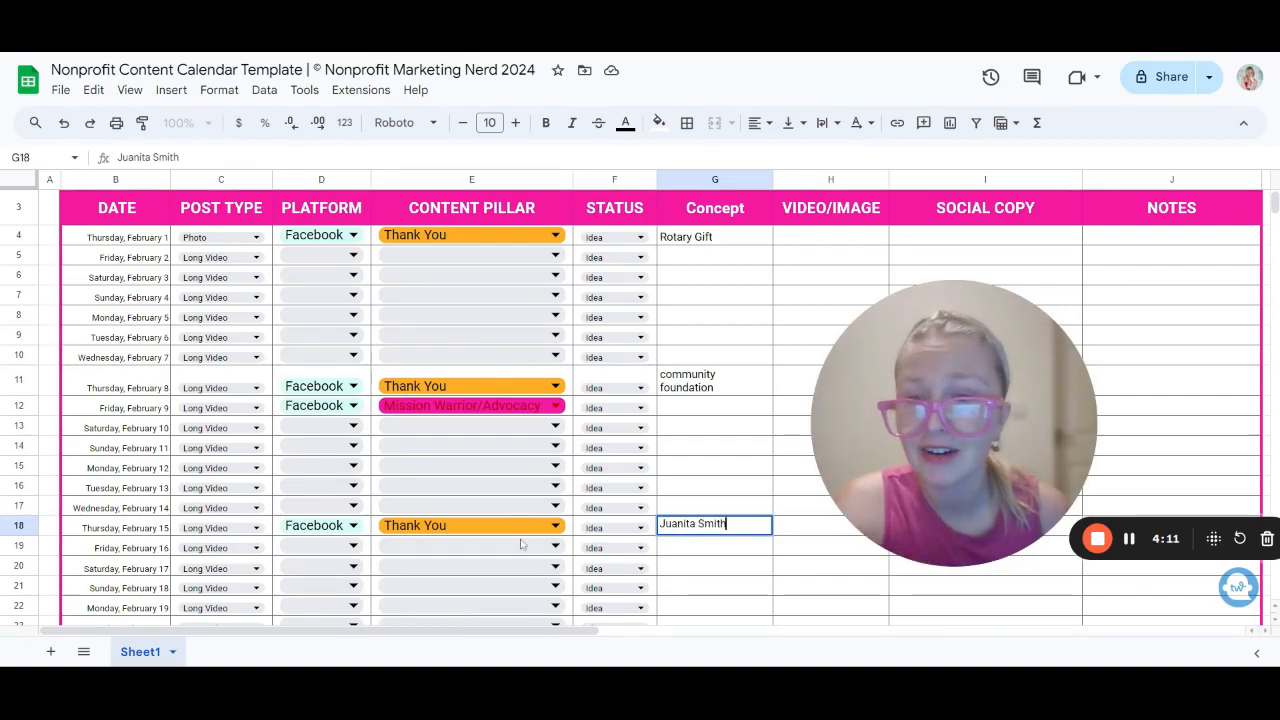
# Step: Enter a donor's full name as the concept for February 15 and set that row's post type to Photo
pyautogui.click(240, 532)
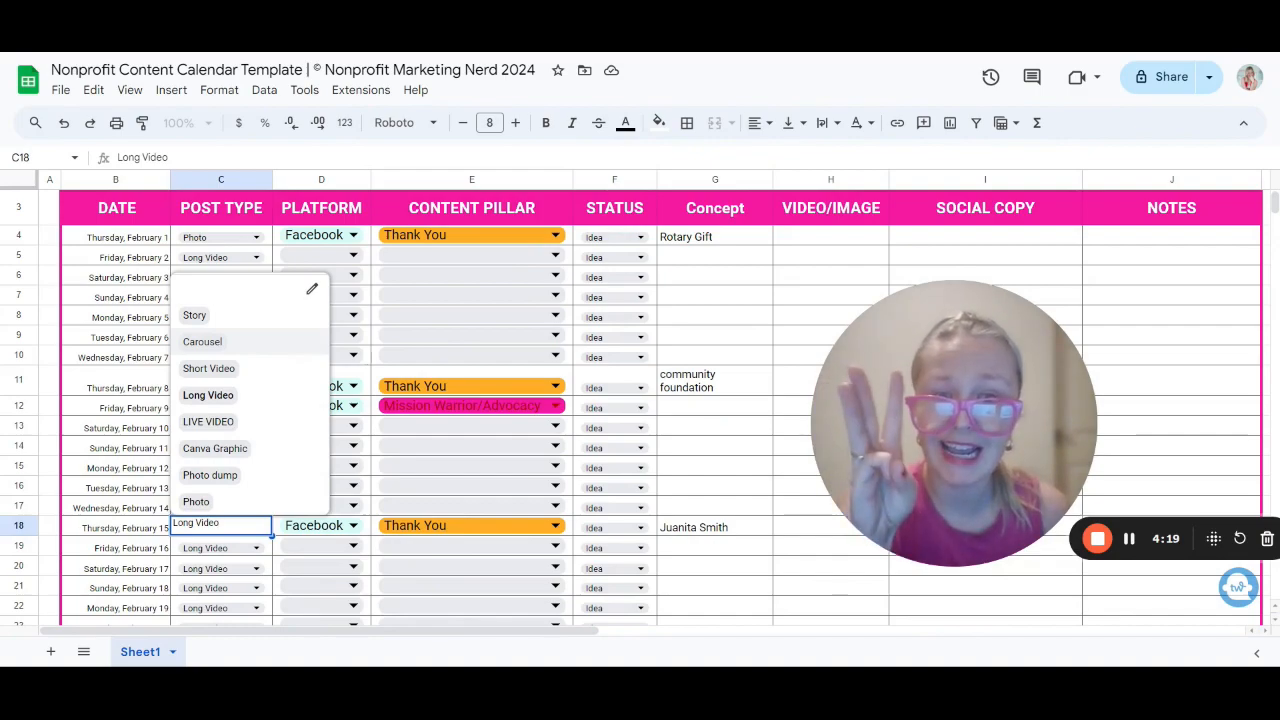
pyautogui.click(255, 511)
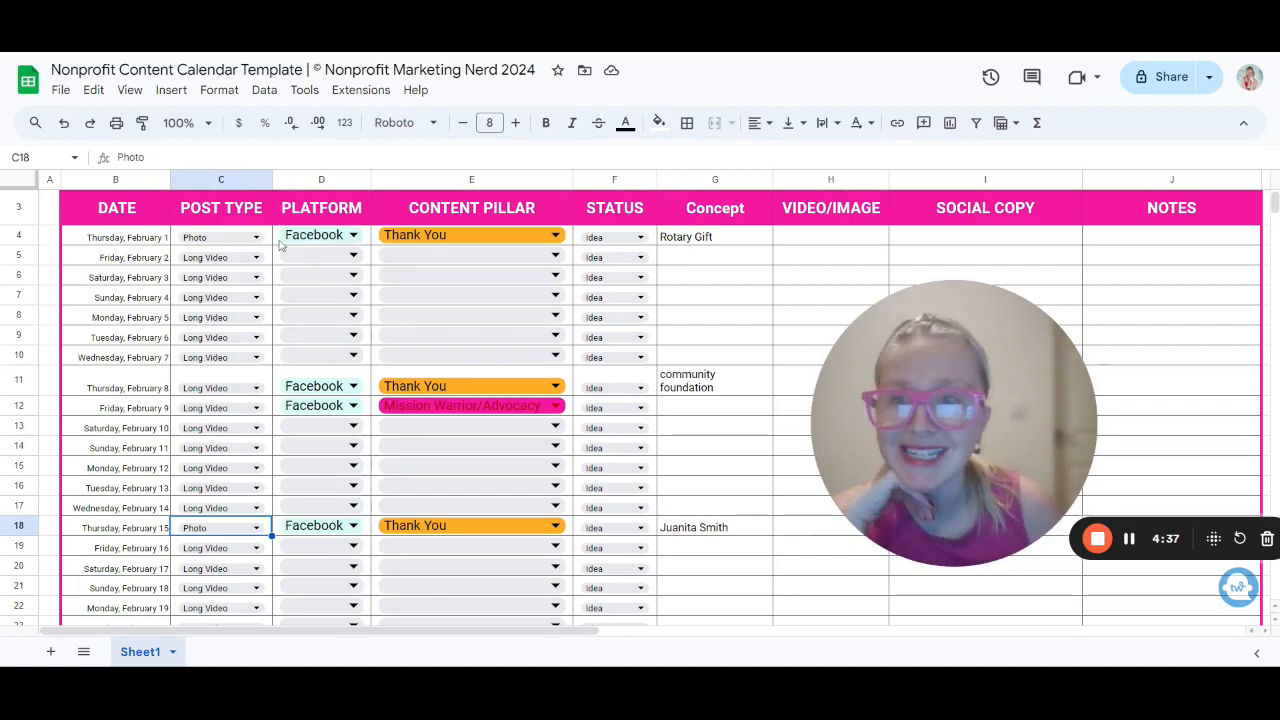
# Step: Open the platform, status and content pillar dropdowns in the top rows to show their options
pyautogui.click(249, 243)
pyautogui.click(353, 256)
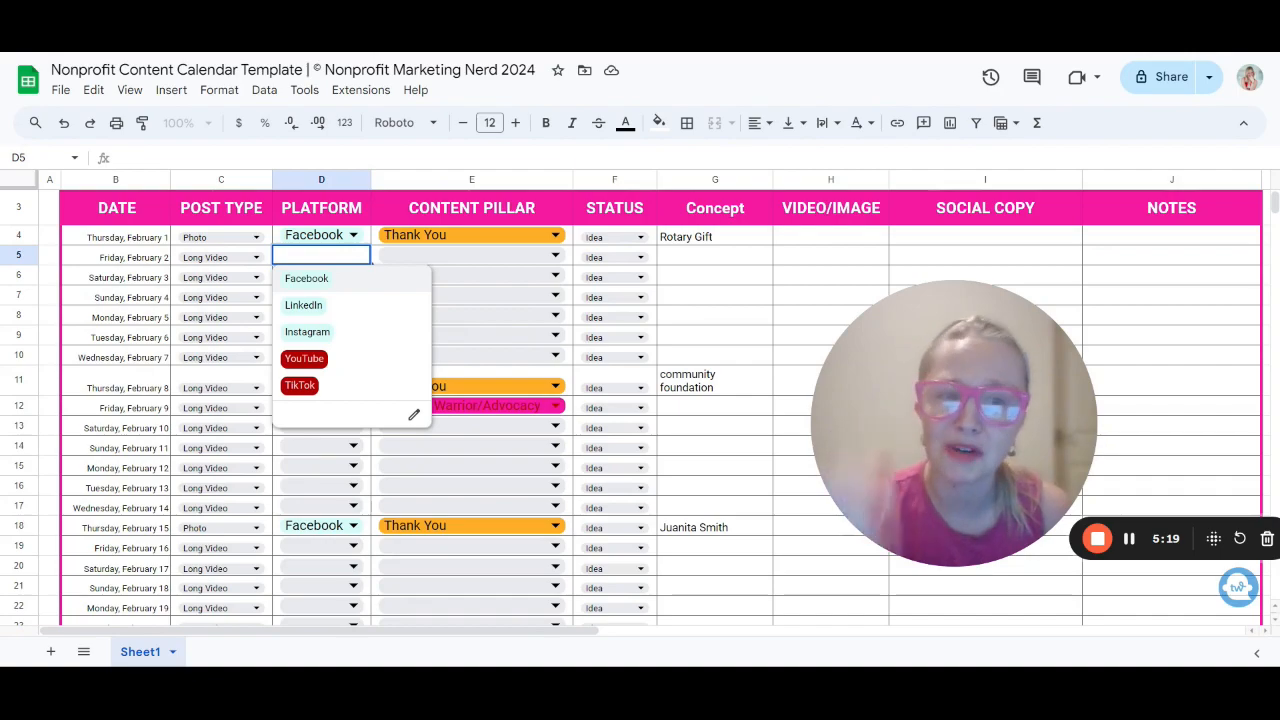
pyautogui.click(608, 240)
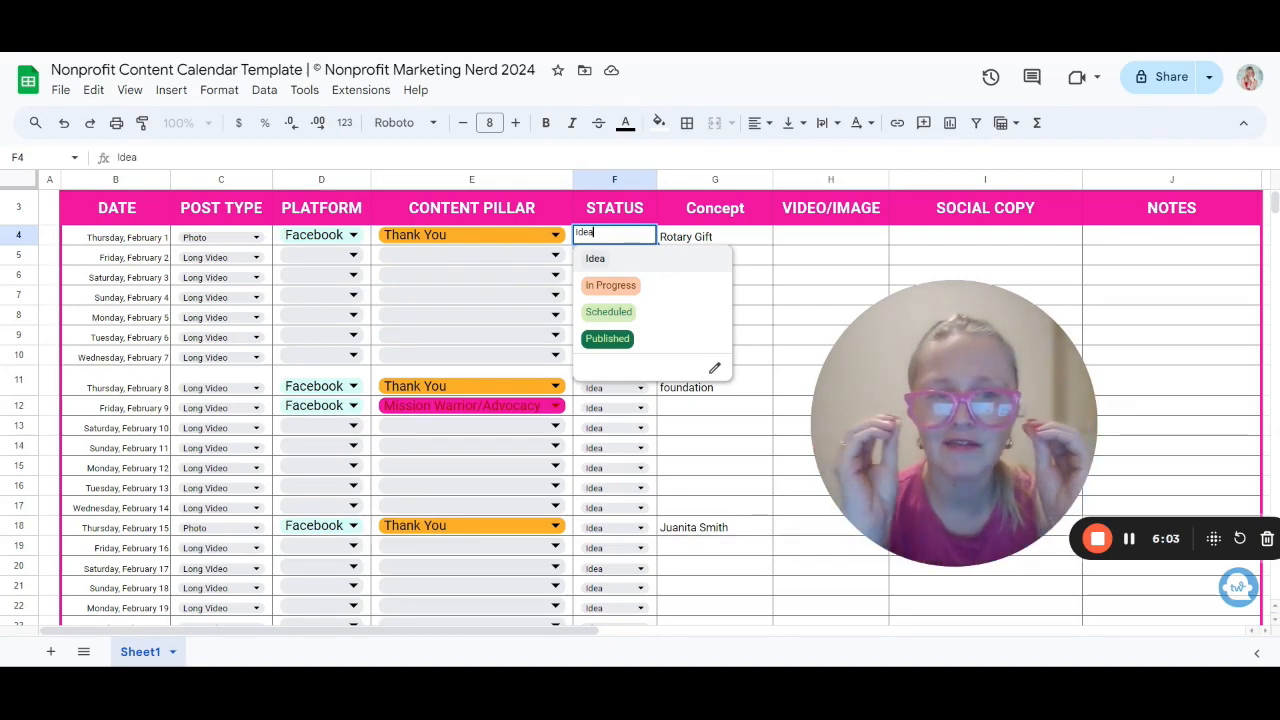
pyautogui.click(555, 257)
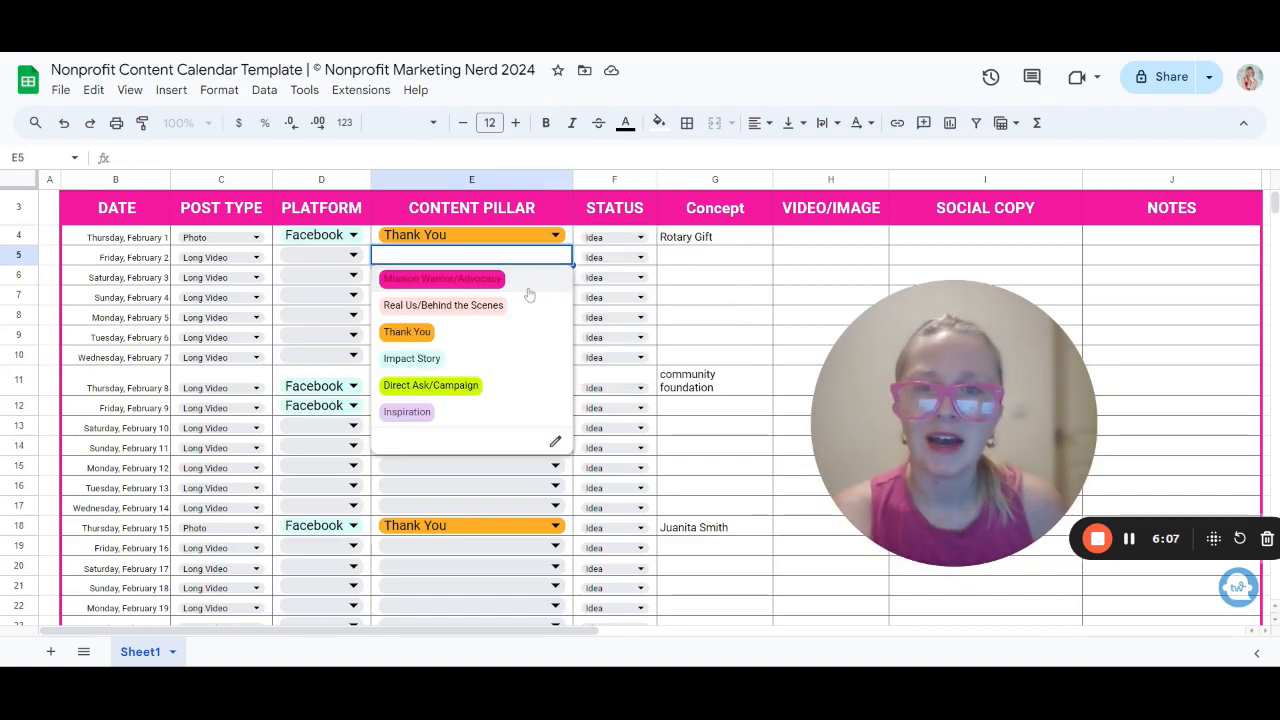